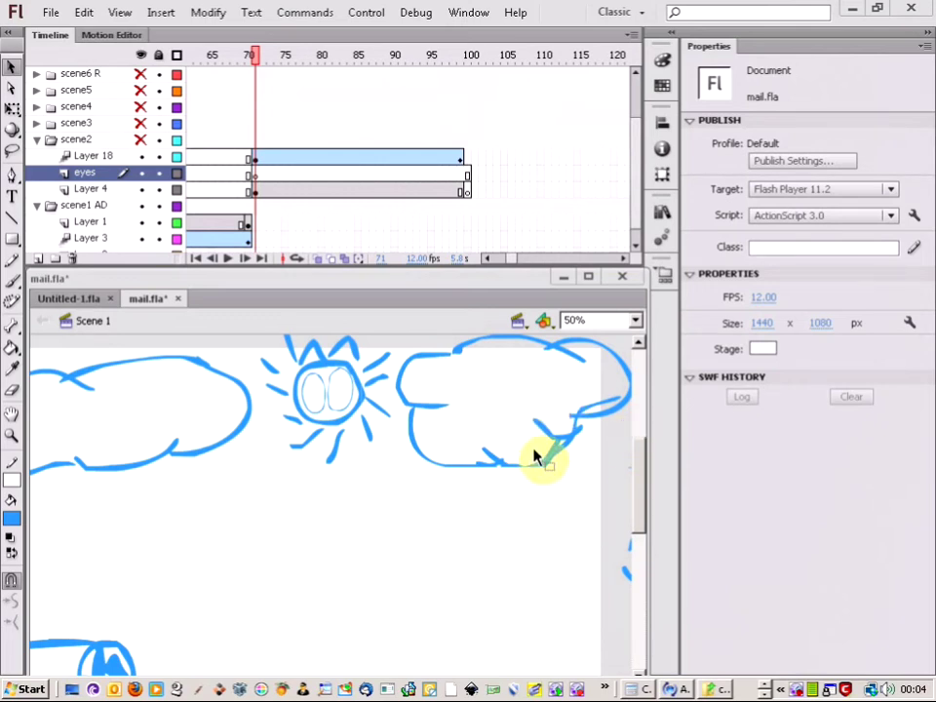
Jump to frame 71 and zoom in on the sun's face
left_click(256, 56)
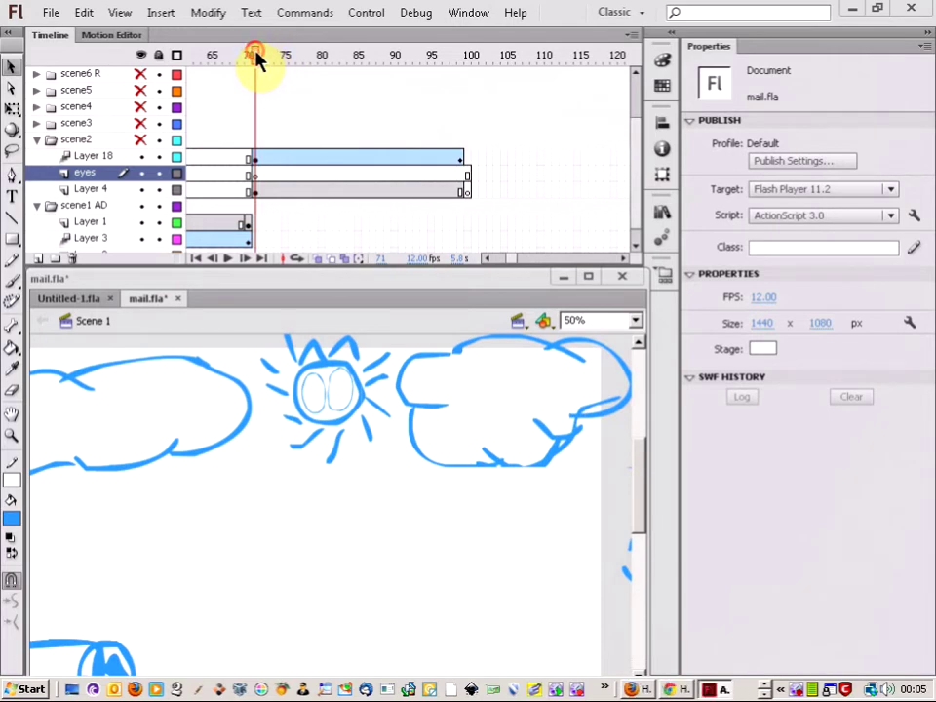
mouse_move(257, 59)
left_mouse_down()
mouse_move(313, 76)
mouse_move(358, 66)
mouse_move(472, 84)
mouse_move(254, 78)
left_mouse_up()
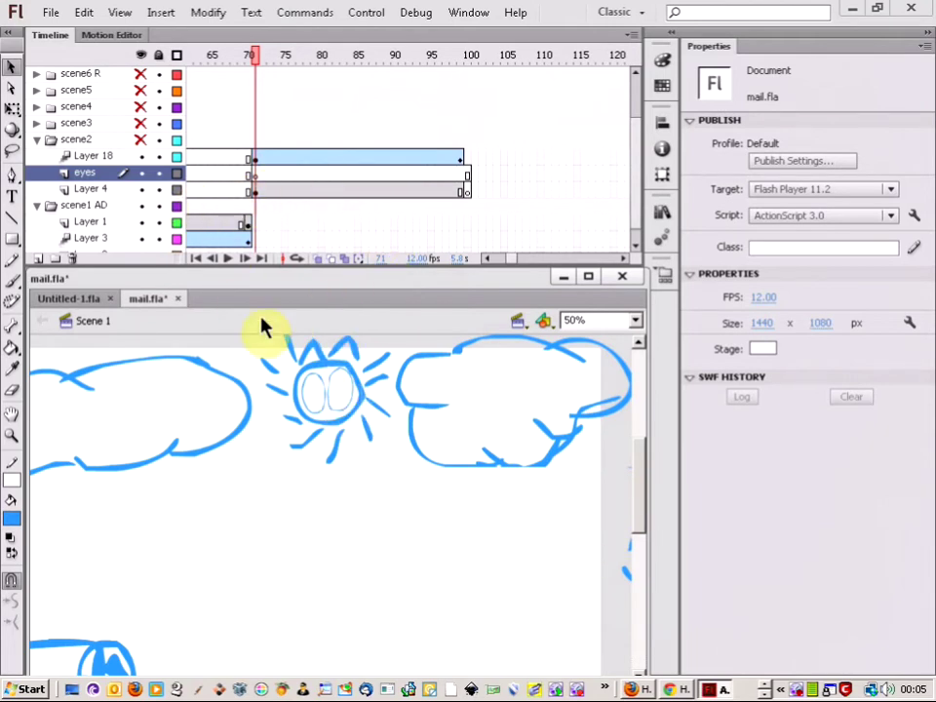
left_click(10, 437)
left_click_drag(232, 341, 457, 502)
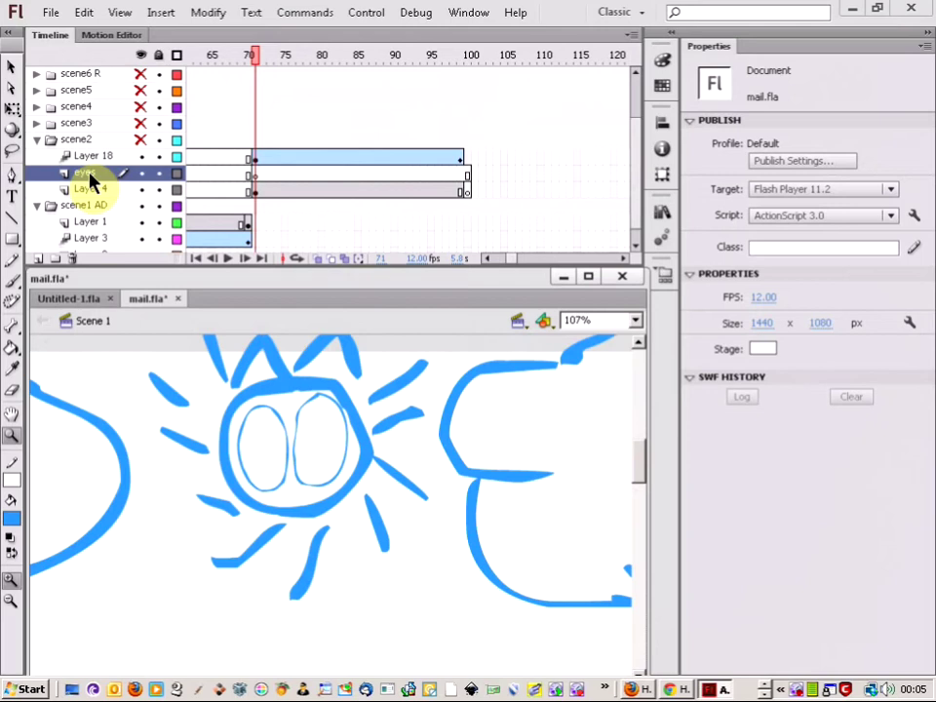
Select frame 71 on the eyes layer
left_click(89, 176)
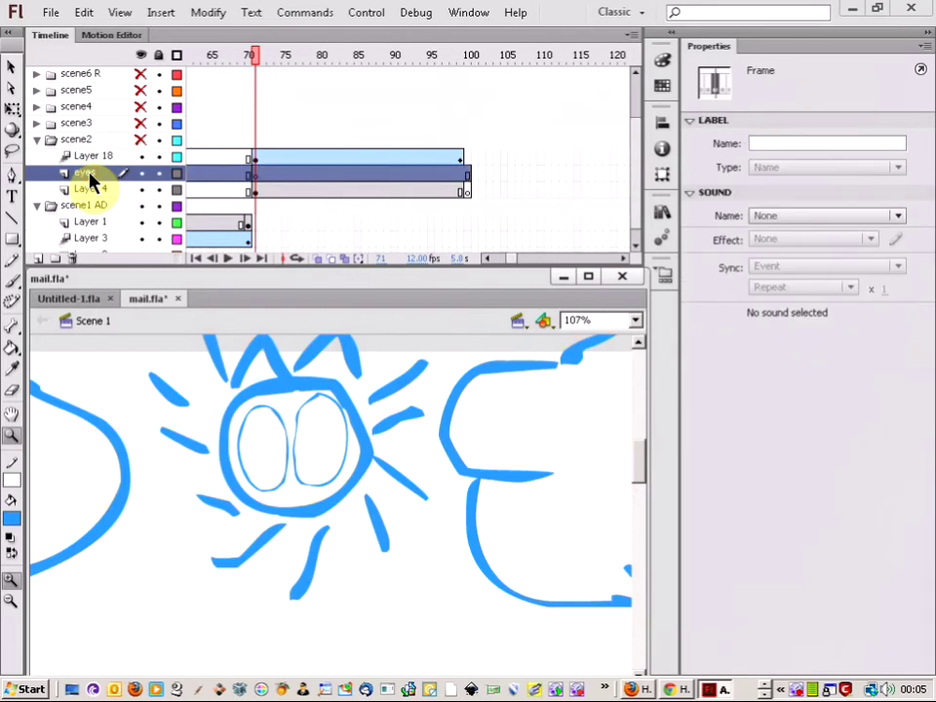
left_click(257, 177)
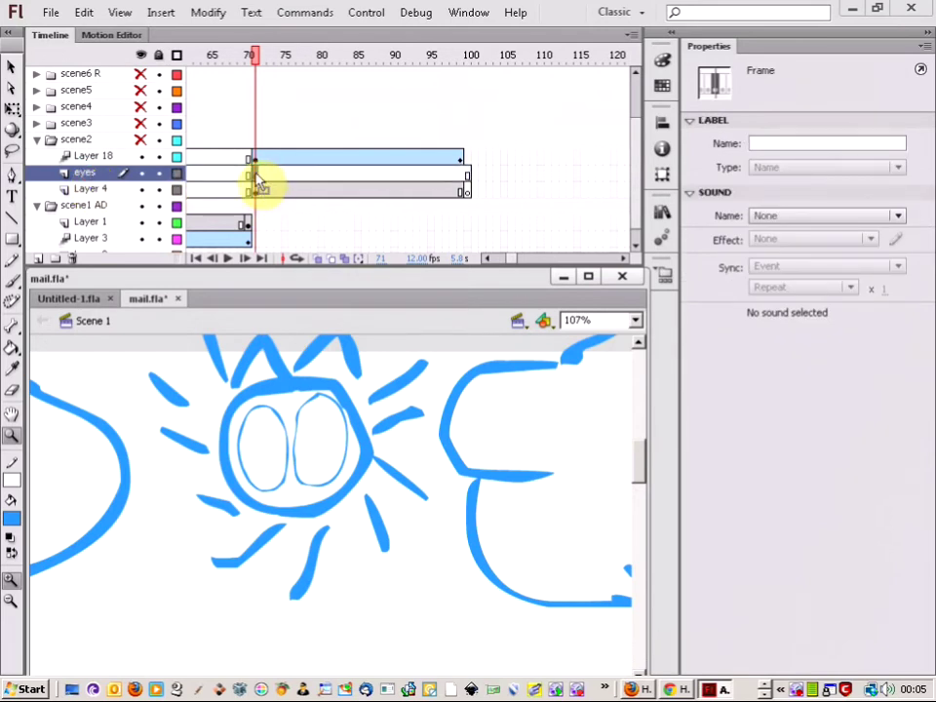
mouse_move(258, 183)
left_mouse_down()
mouse_move(277, 190)
mouse_move(260, 181)
left_mouse_up()
Brush a small pupil into each sun eye, then select the frame-71 drawing on the eyes layer
left_click(12, 280)
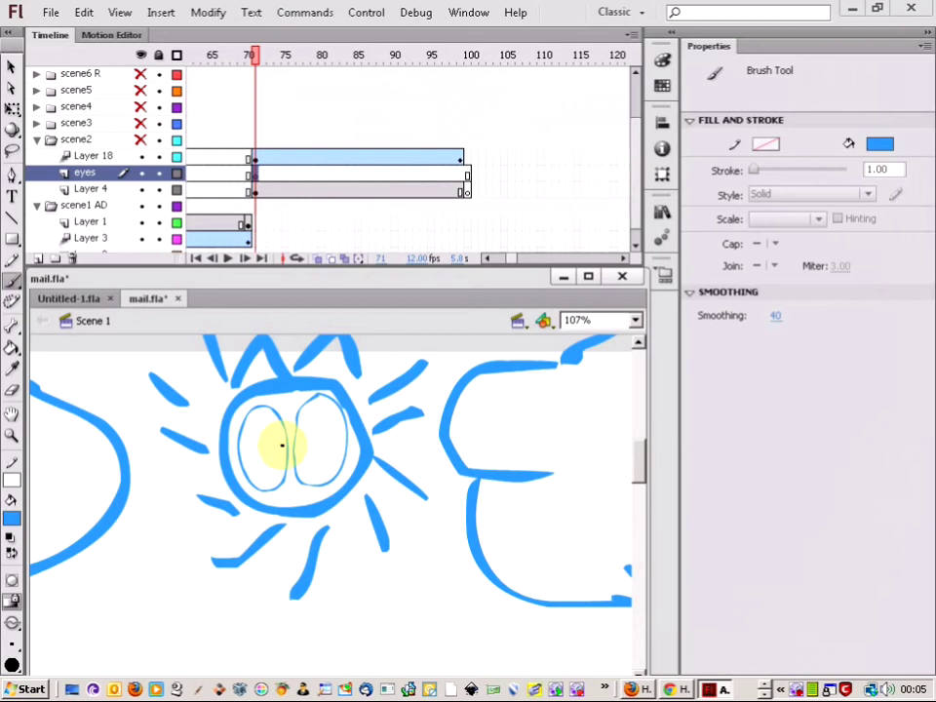
mouse_move(274, 454)
left_mouse_down()
mouse_move(267, 464)
mouse_move(278, 470)
mouse_move(276, 453)
mouse_move(310, 462)
mouse_move(318, 449)
mouse_move(324, 470)
mouse_move(328, 455)
left_mouse_up()
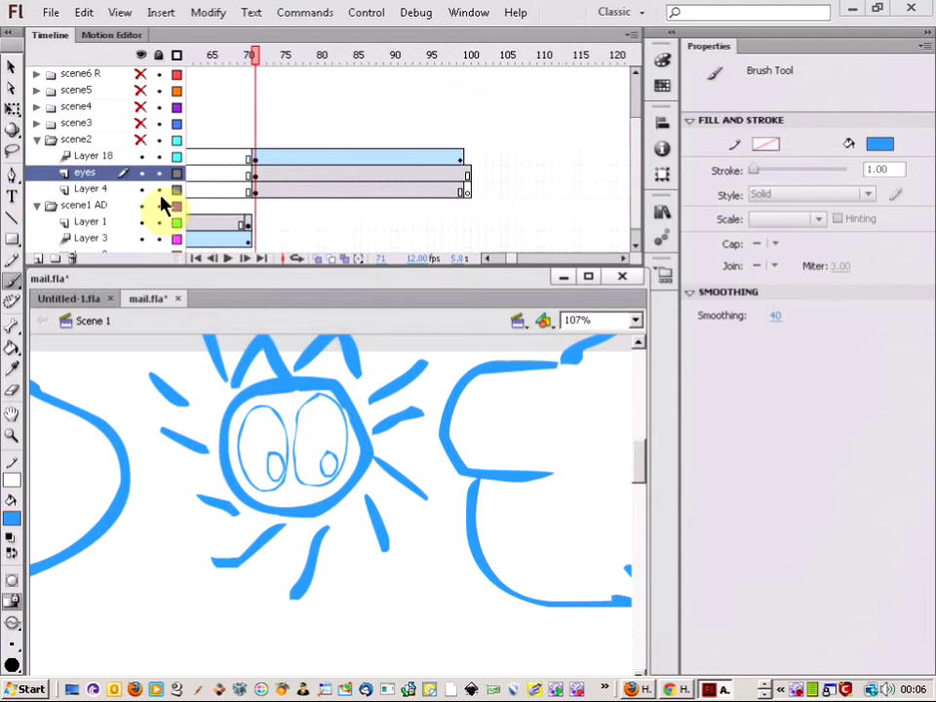
left_click(257, 179)
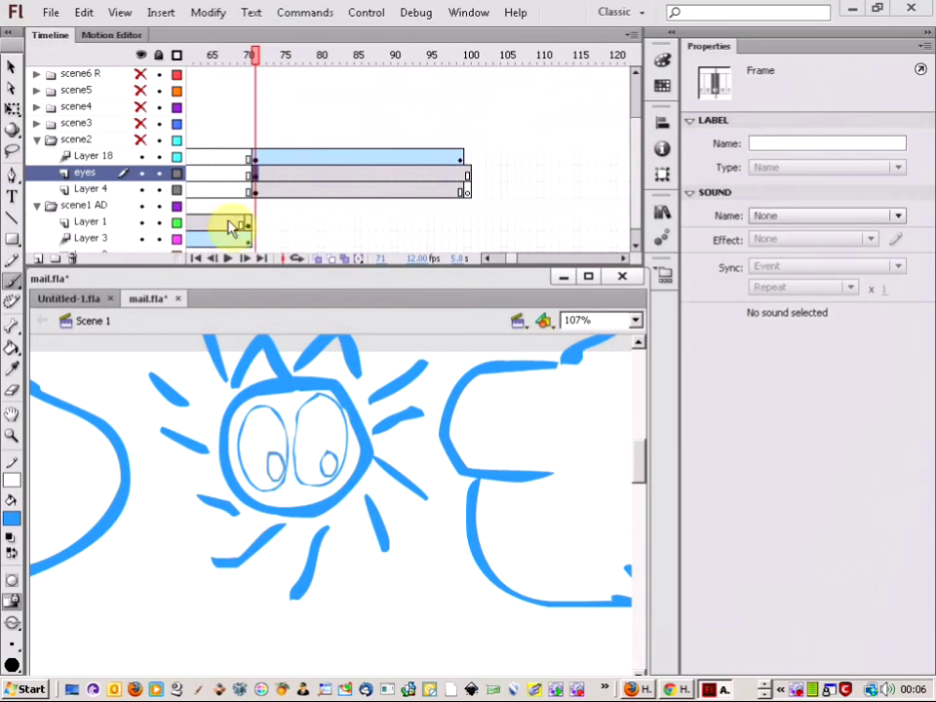
Convert the selected pupils into a Graphic symbol named eyes2
left_click(219, 15)
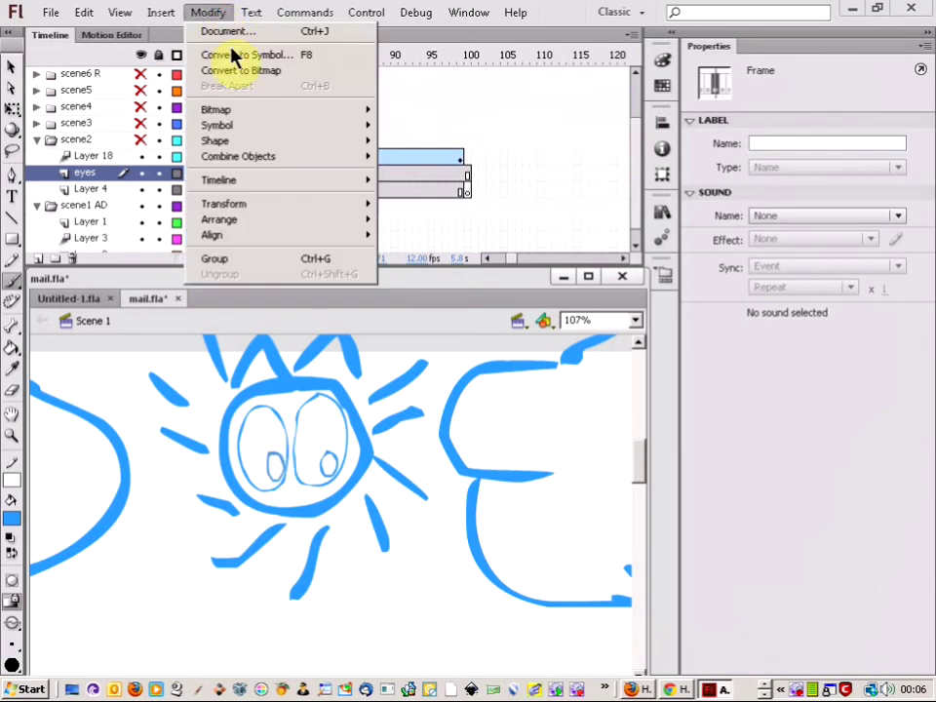
left_click(239, 56)
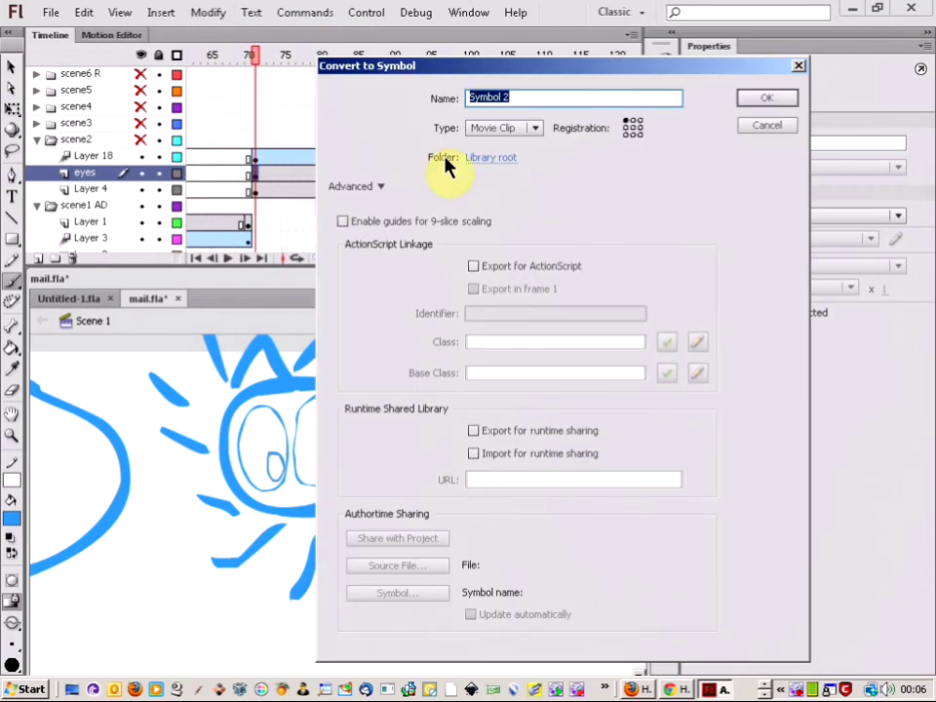
type("eyes2")
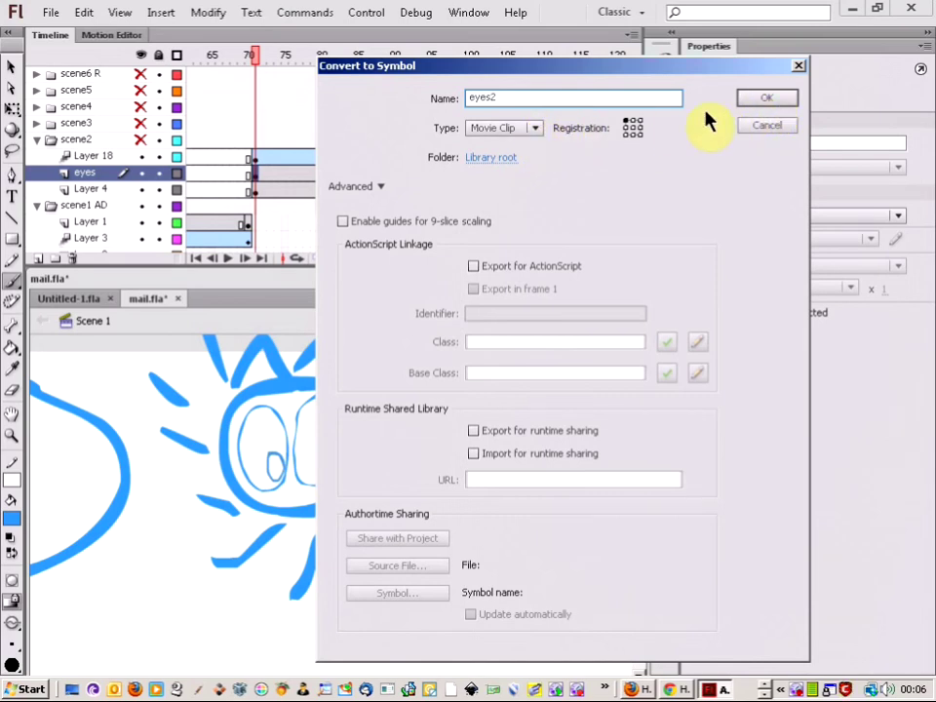
left_click(534, 131)
left_click(523, 185)
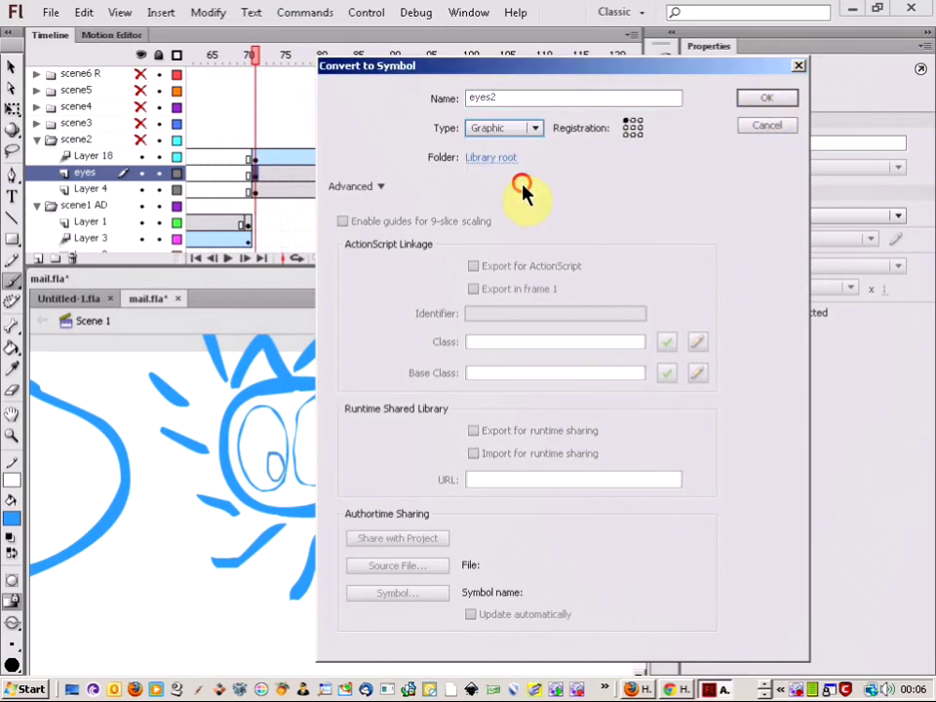
left_click(764, 99)
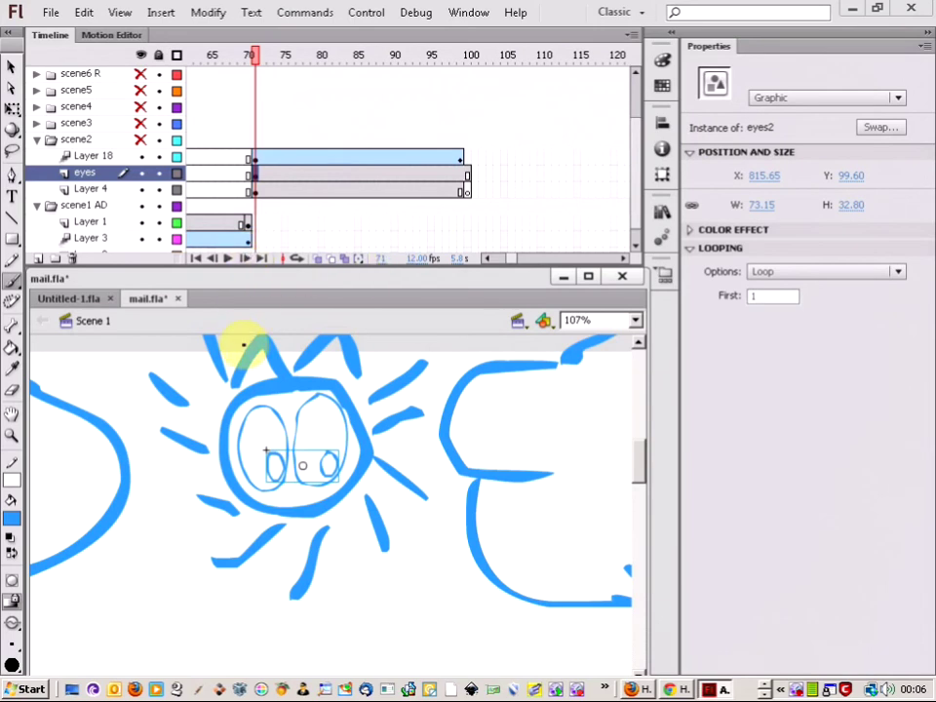
Create a motion tween on the eyes layer from frame 90
right_click(389, 175)
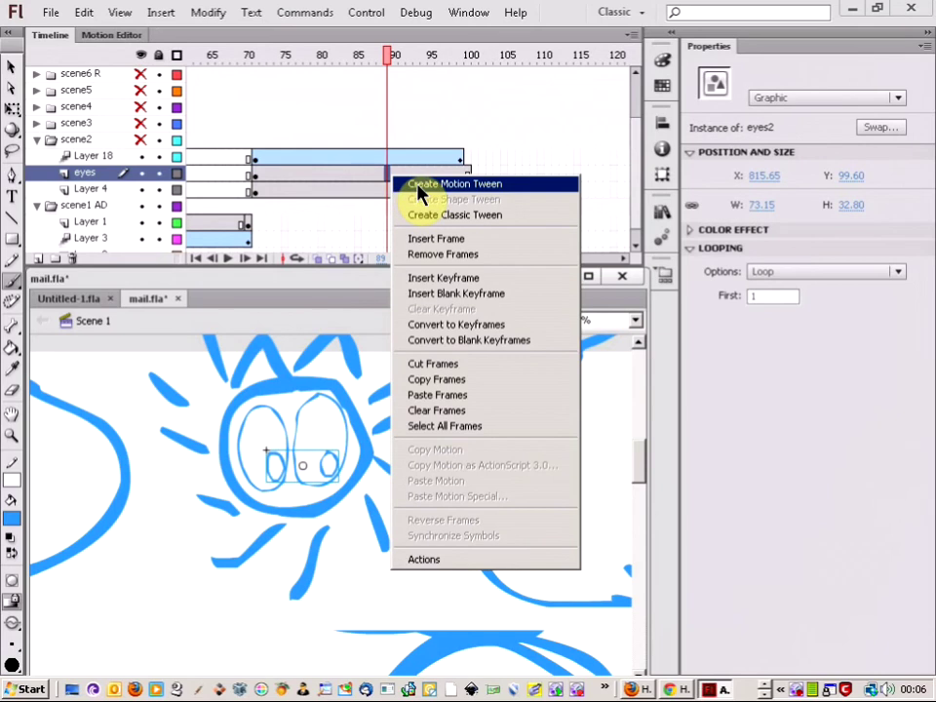
left_click(423, 187)
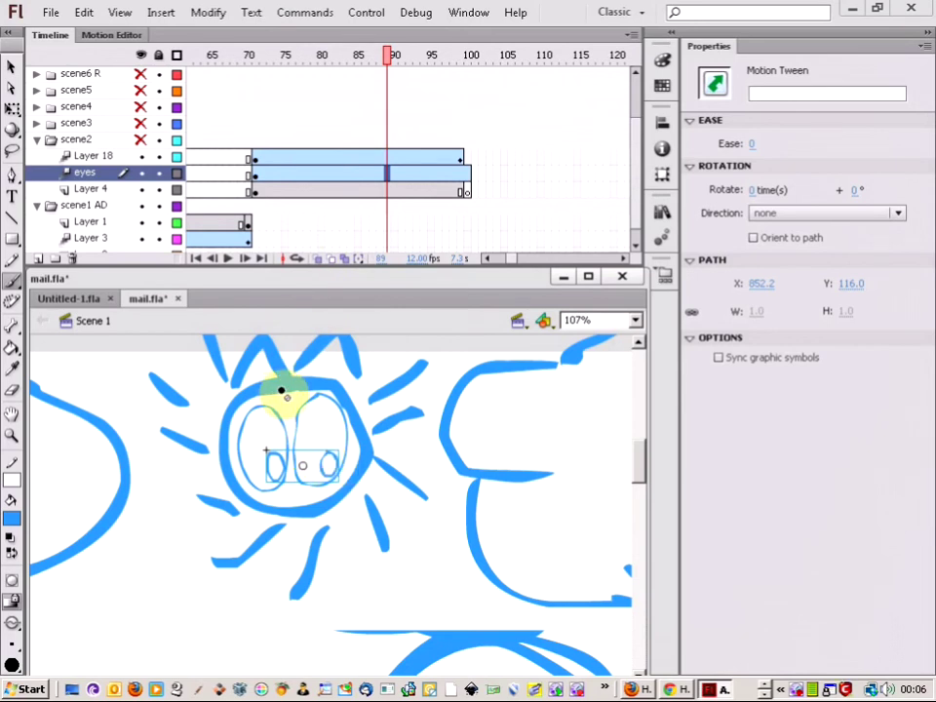
Drag the eyes2 pupils about 20 pixels left at frame 89, undoing an accidental tween-span shift
left_click(11, 68)
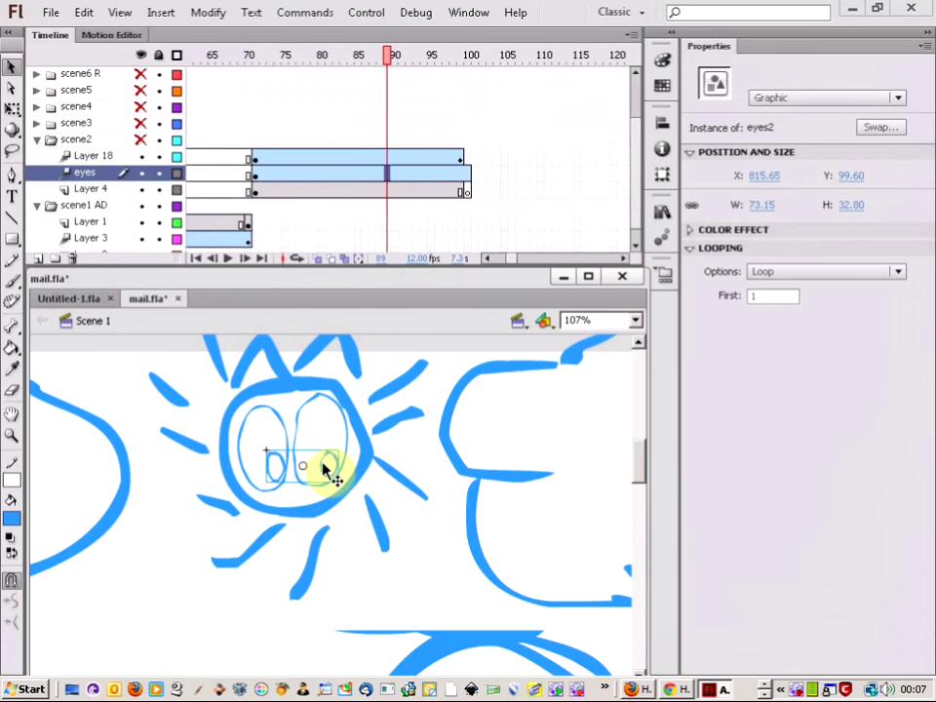
left_click_drag(326, 466, 305, 471)
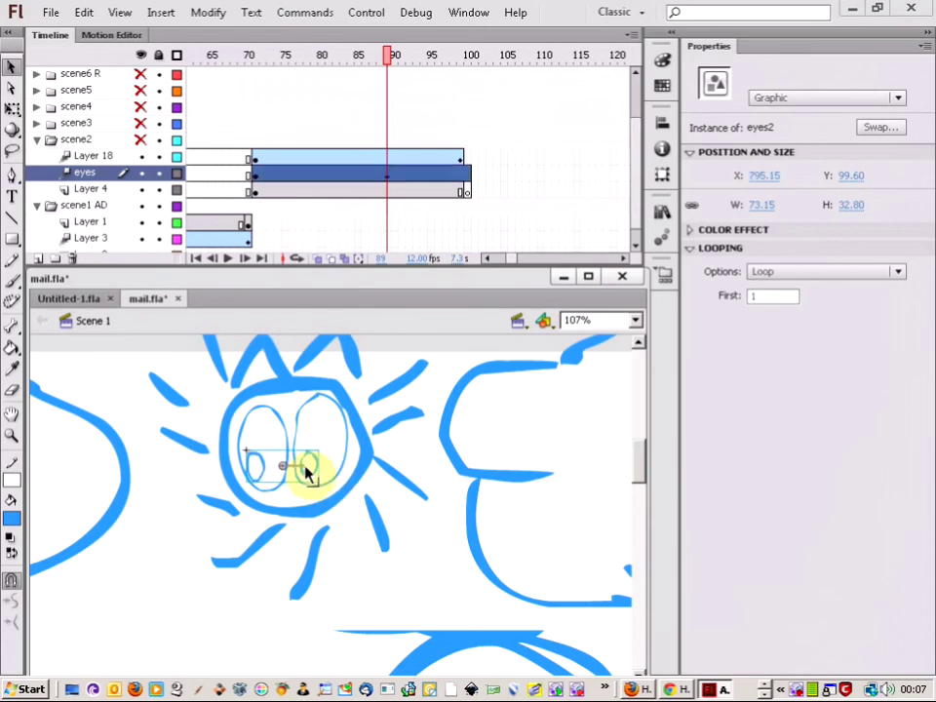
left_click(391, 183)
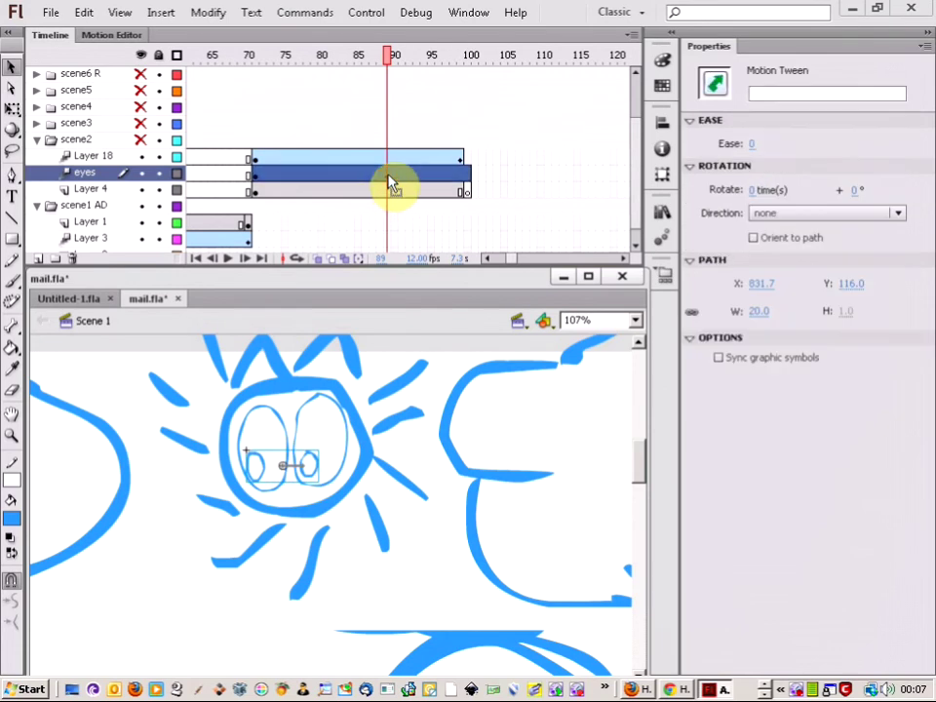
left_click_drag(395, 188, 425, 189)
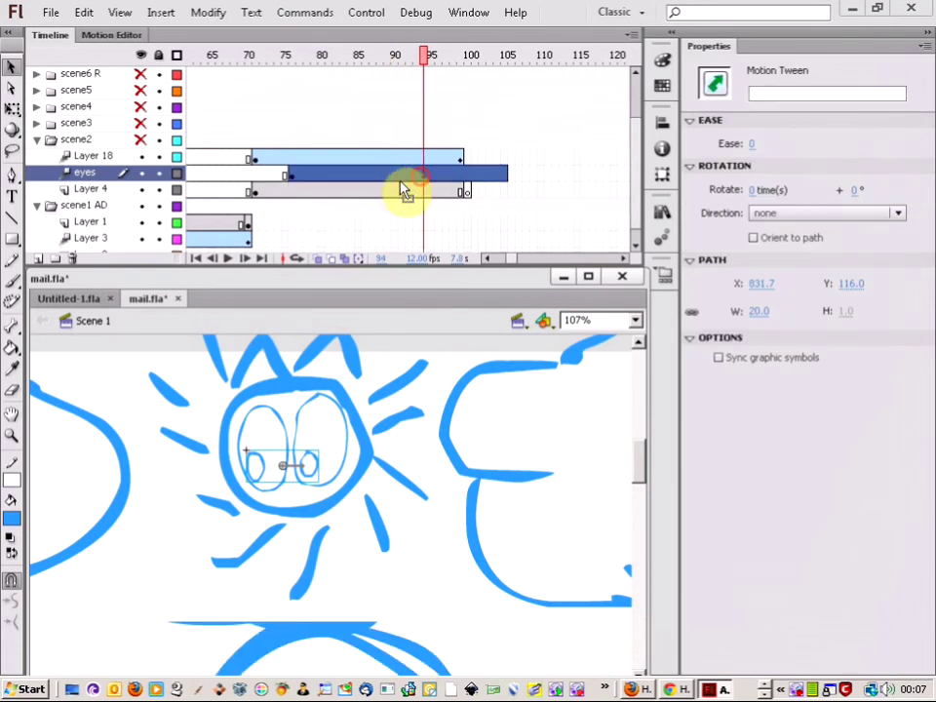
key("ctrl+z")
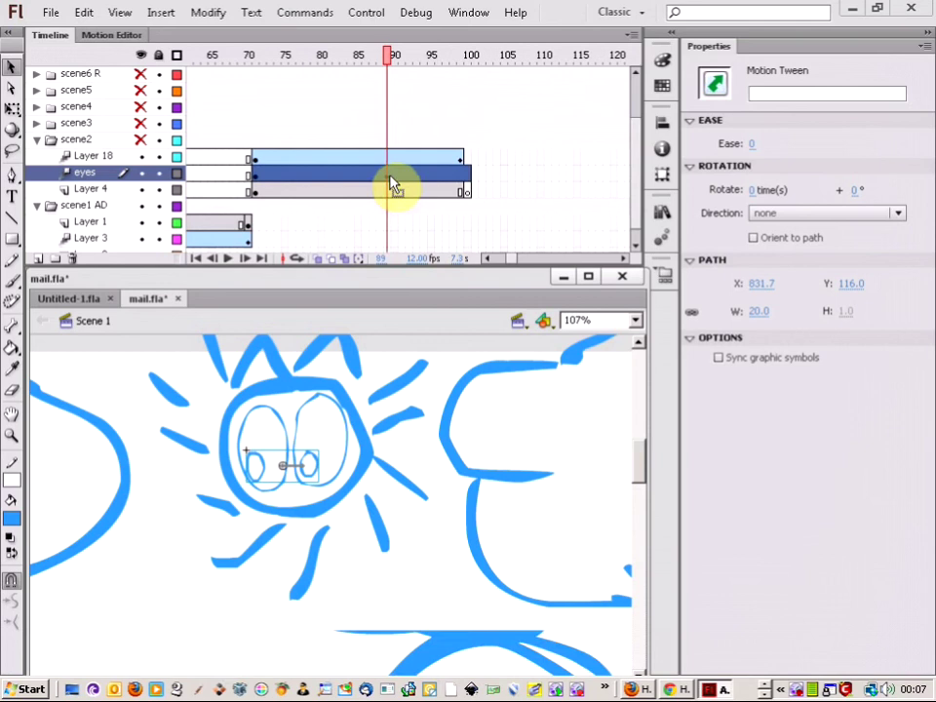
Step to frames 88 and 89 on the eyes tween and select the pupils
right_click(390, 181)
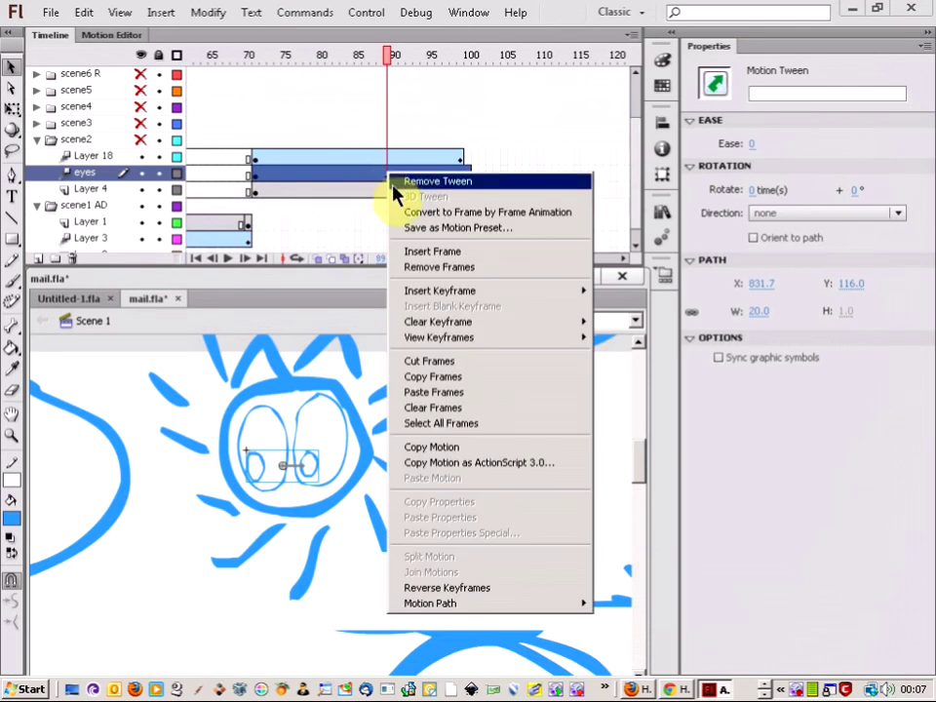
left_click(383, 185)
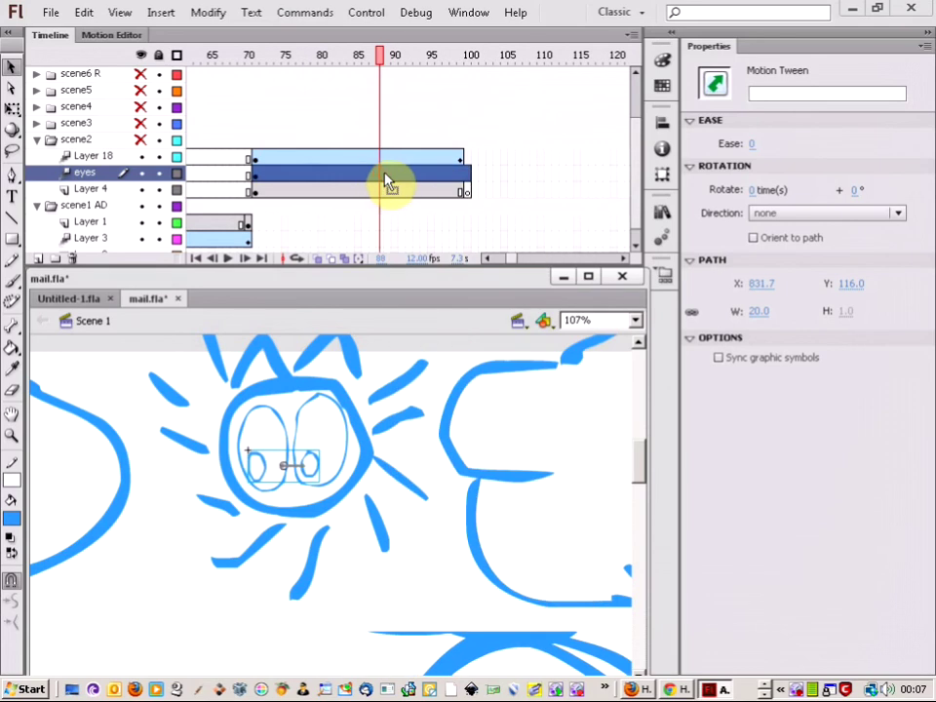
left_click(388, 185)
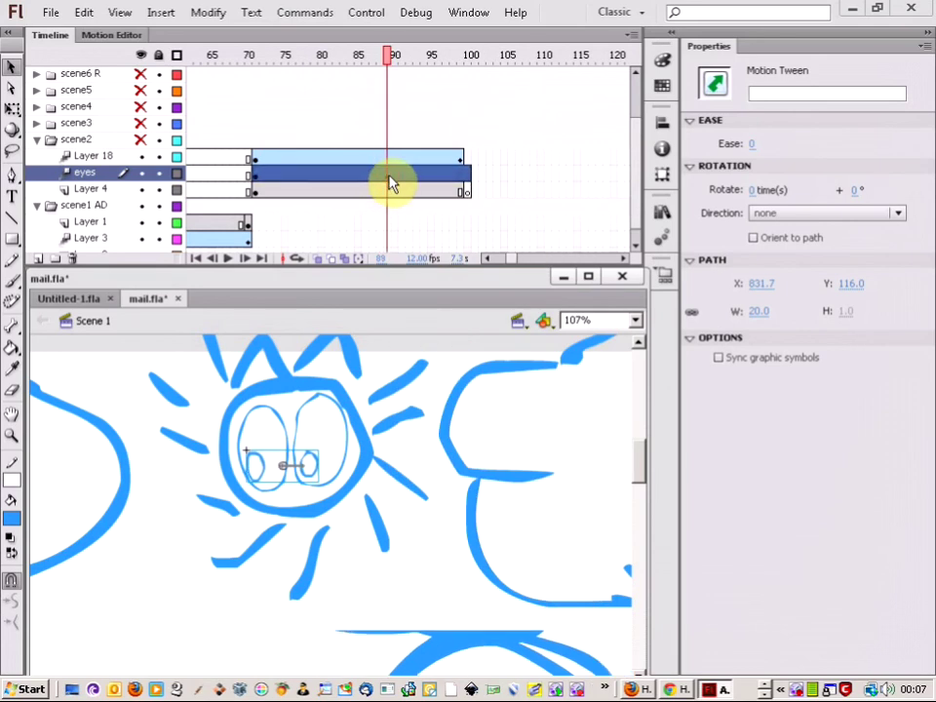
At frame 99, extend the eyes tween one frame and move the pupils left to X 794.25, Y 99.60
left_click(461, 183)
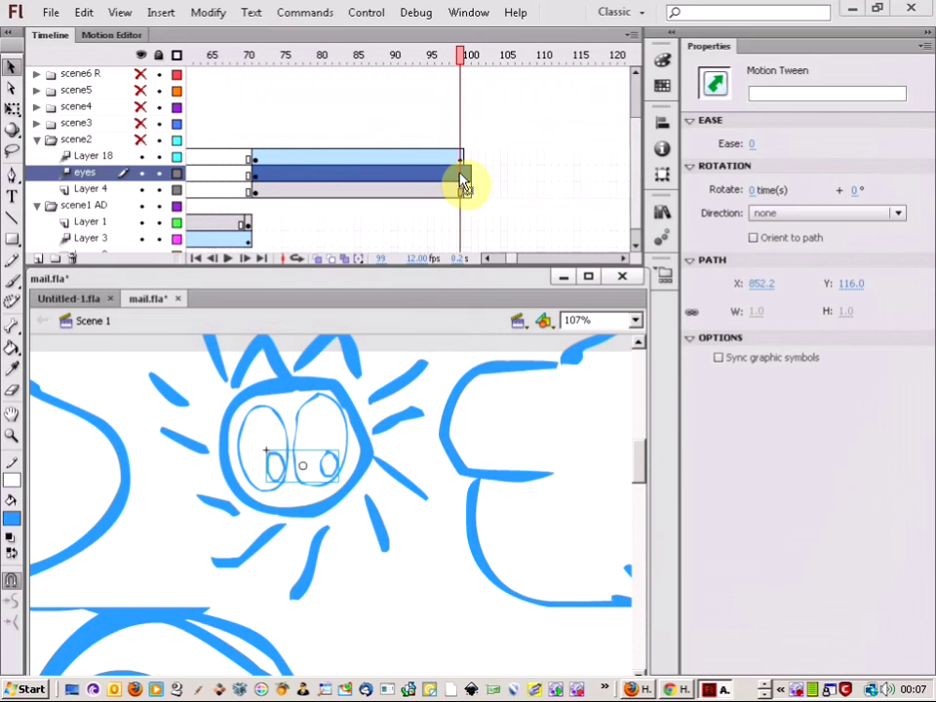
right_click(462, 183)
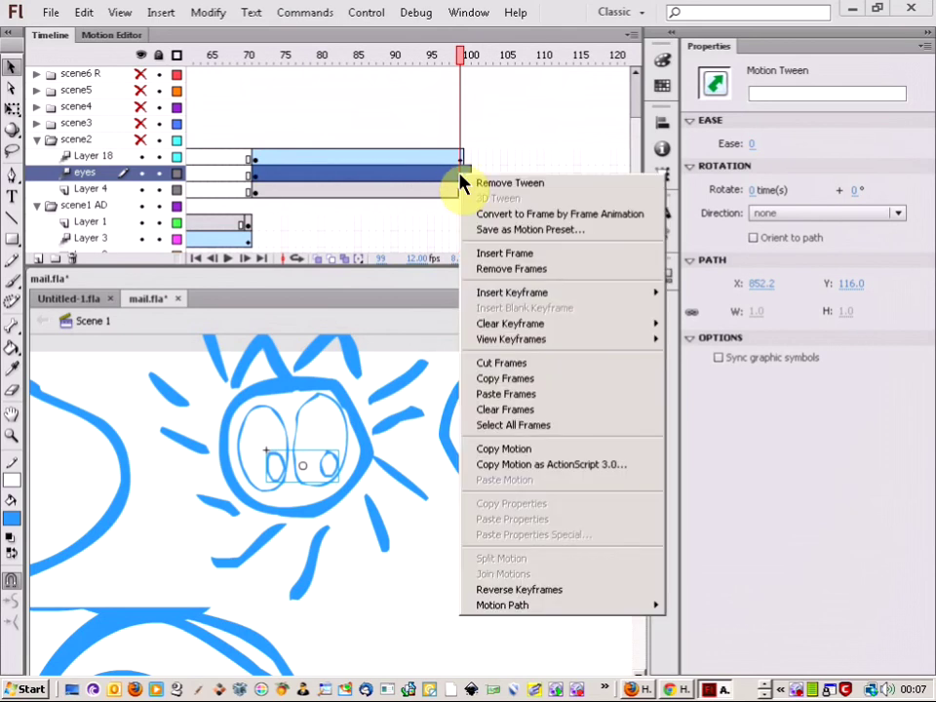
left_click(462, 183)
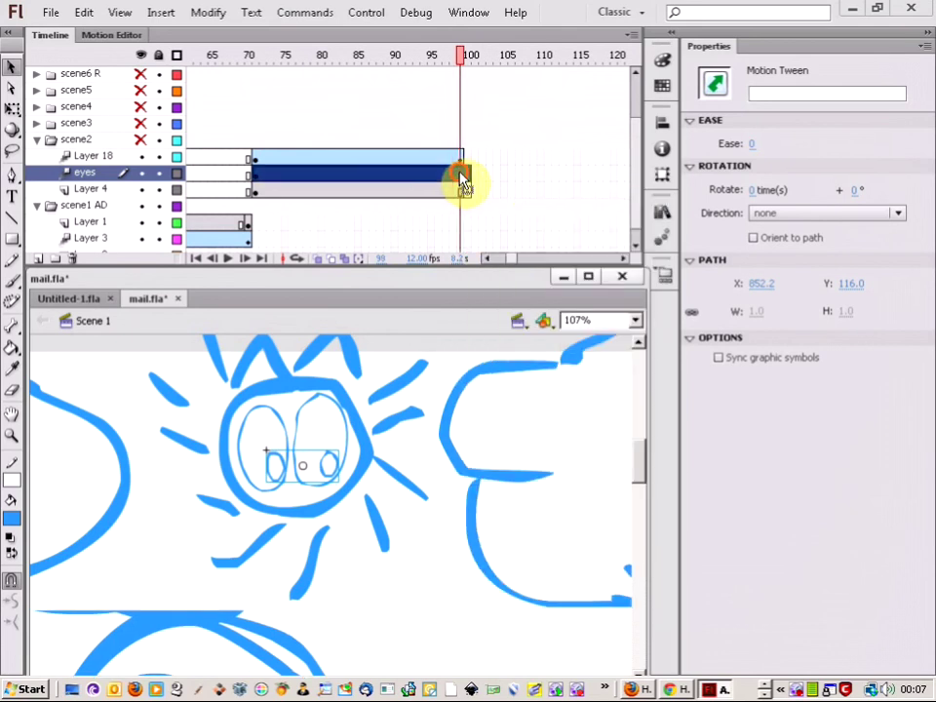
left_click_drag(462, 179, 471, 178)
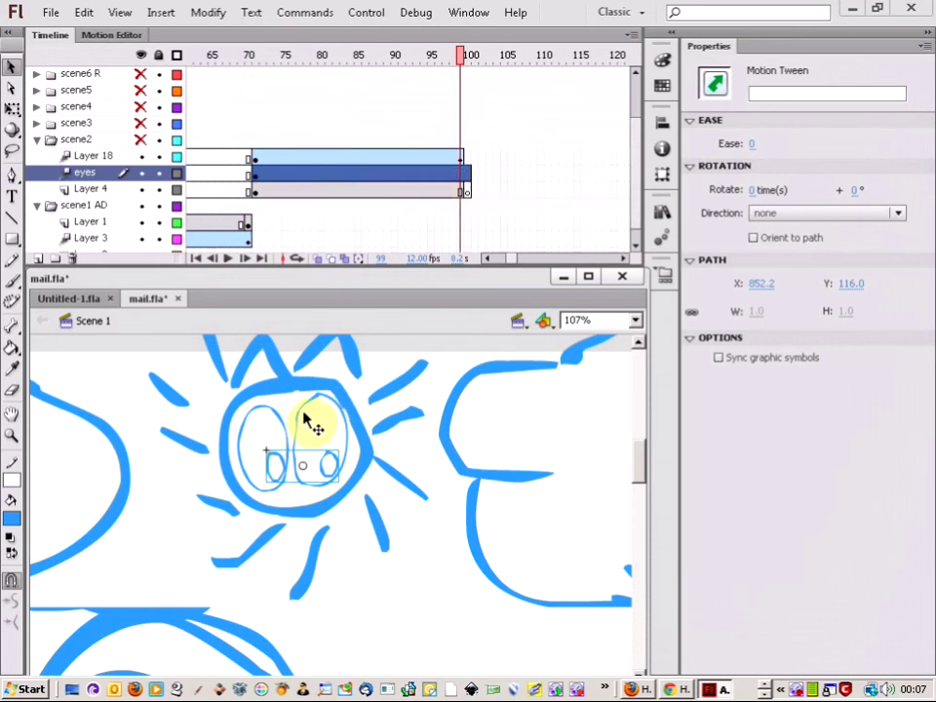
left_click_drag(331, 477, 309, 481)
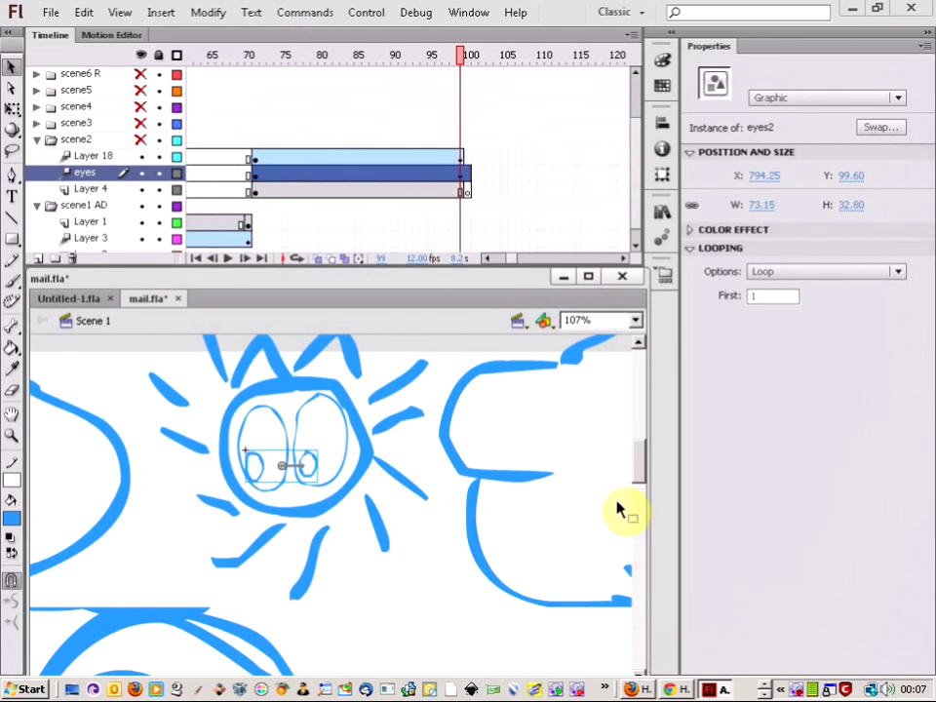
left_click_drag(639, 453, 638, 459)
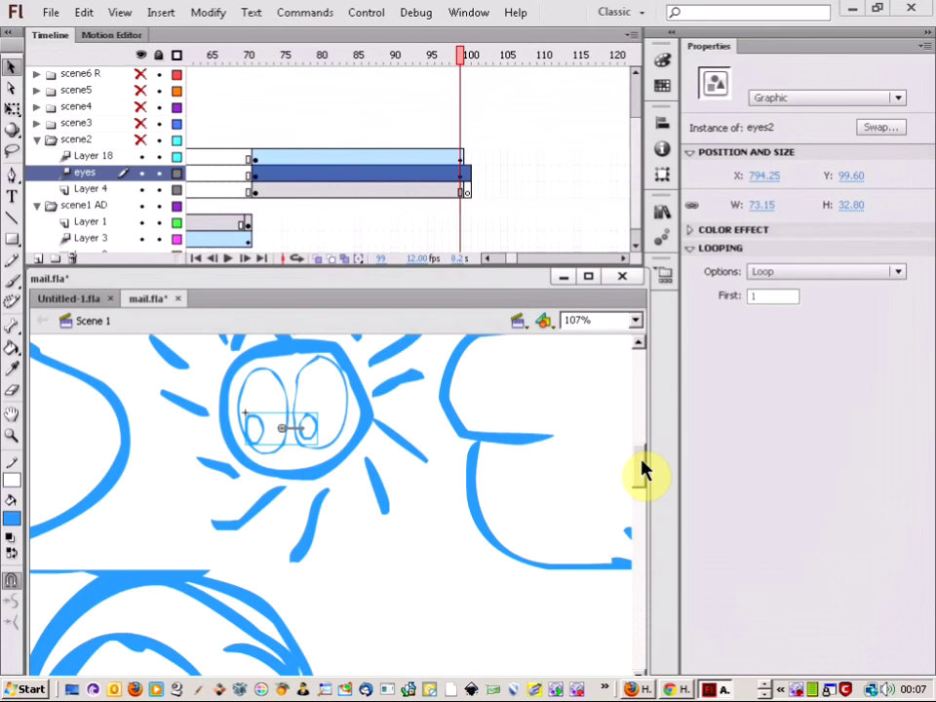
left_click(452, 53)
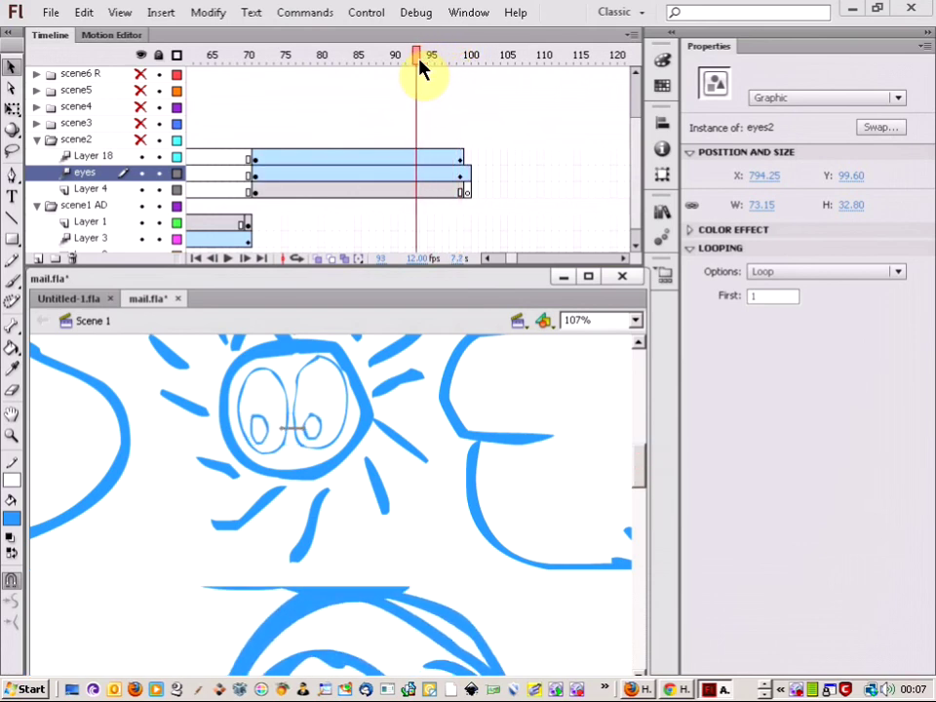